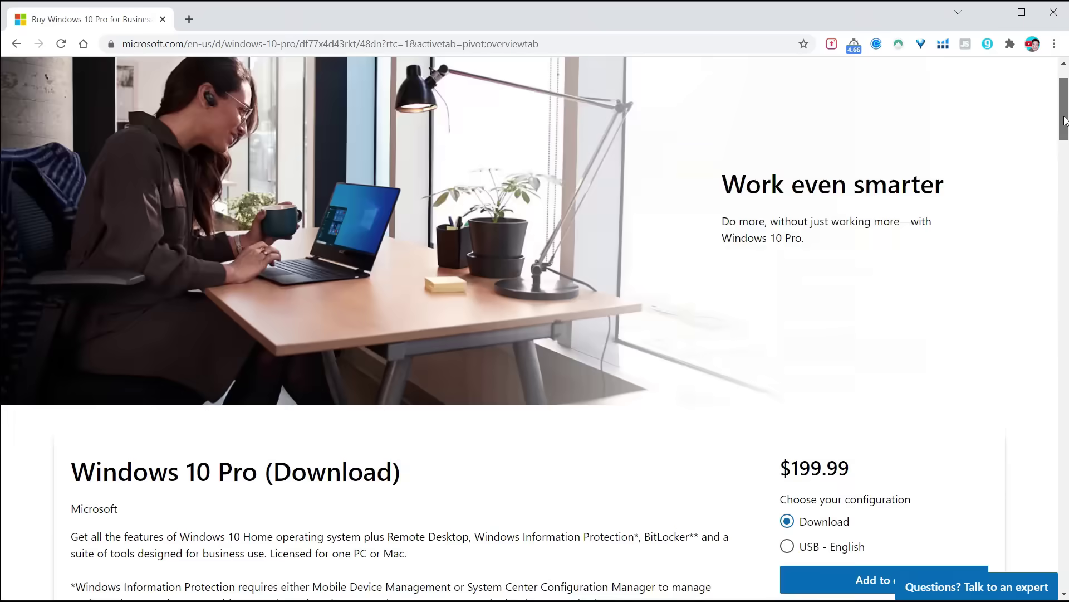
Scroll the Windows 10 Pro (Download) listing down to its $199.99 price
drag(1066, 127, 1066, 144)
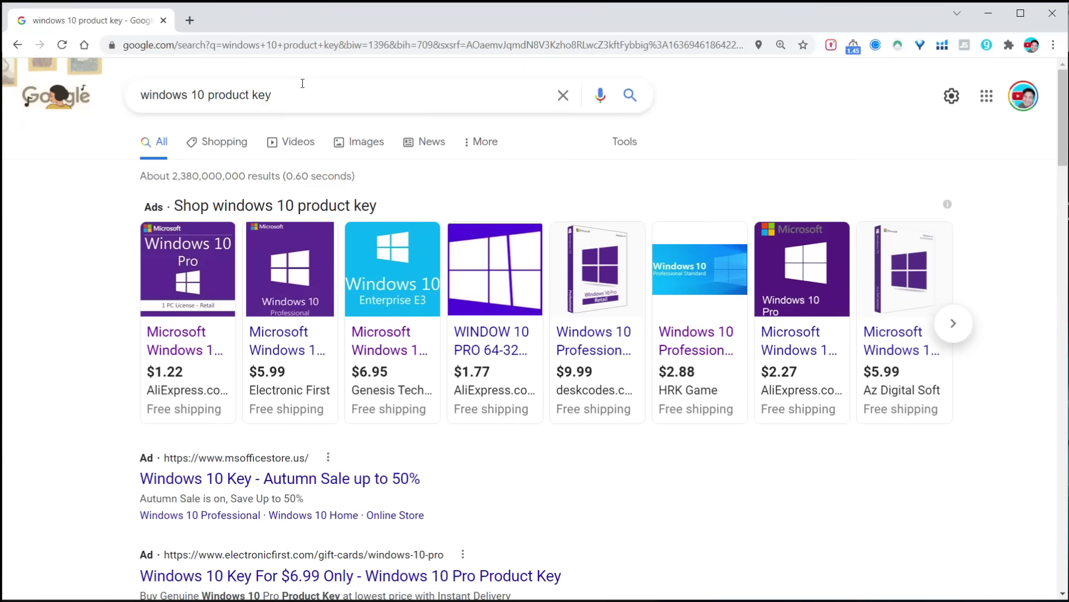
Open the US $2.09 AliExpress Windows 10 Pro key from the Google Shopping results
mouse_move(207, 358)
mouse_move(275, 358)
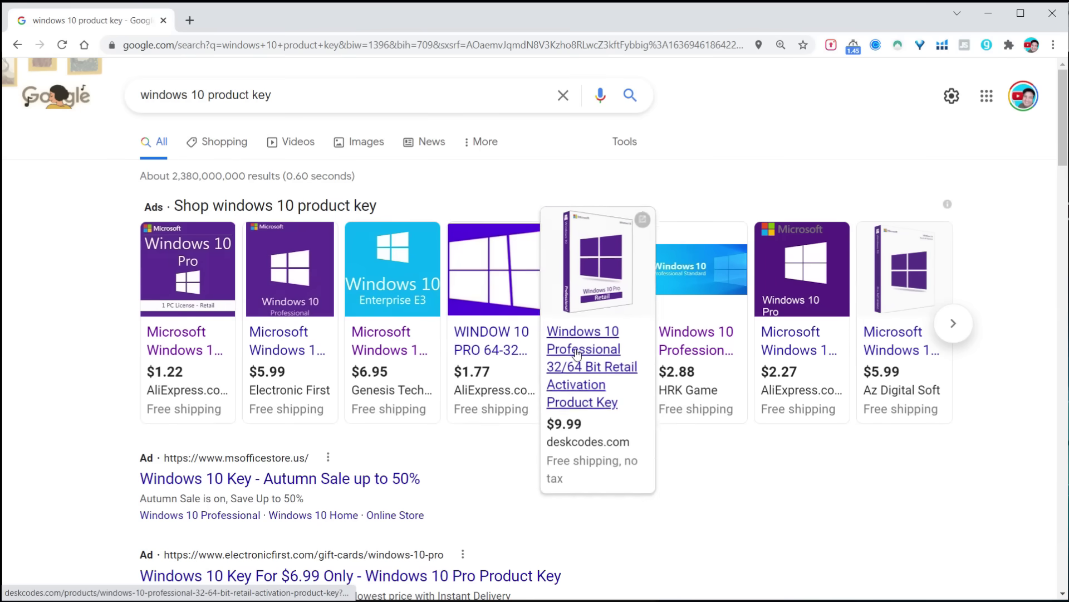
mouse_move(892, 354)
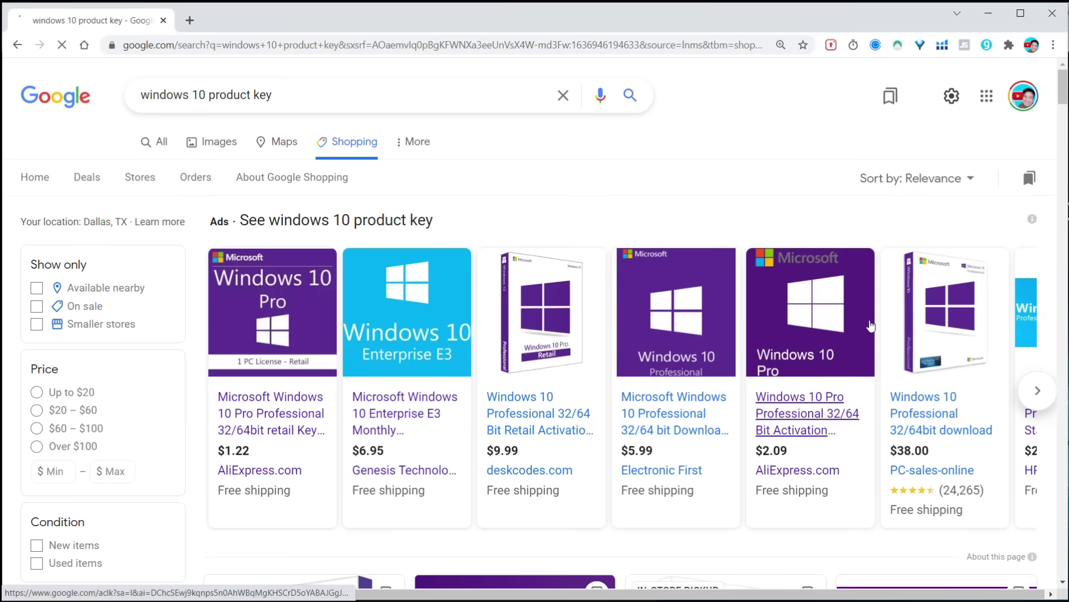
scroll(900, 348, down, 10)
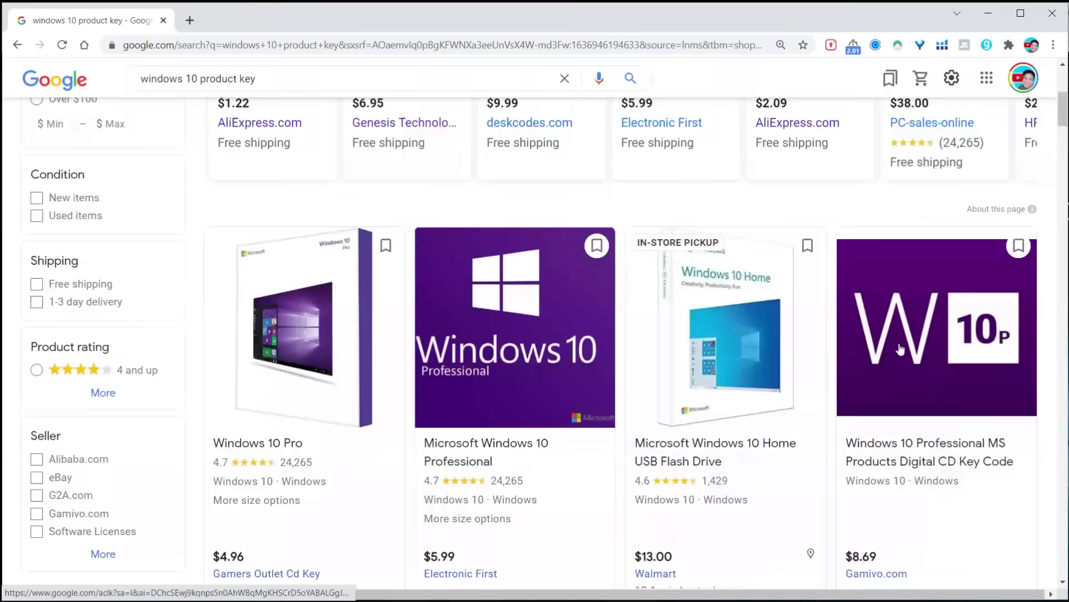
scroll(846, 359, down, 2)
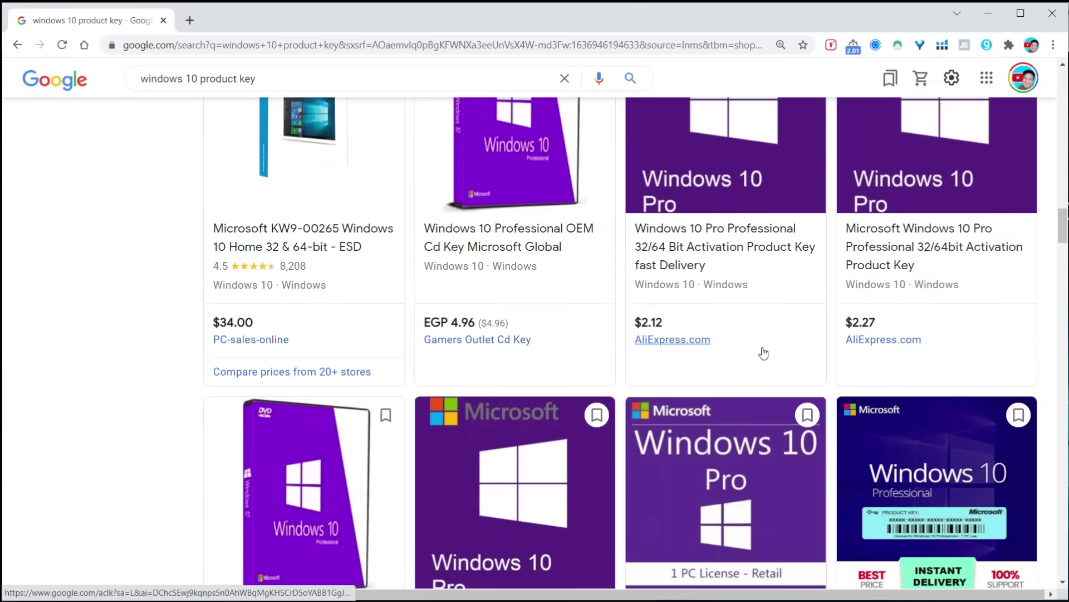
click(713, 229)
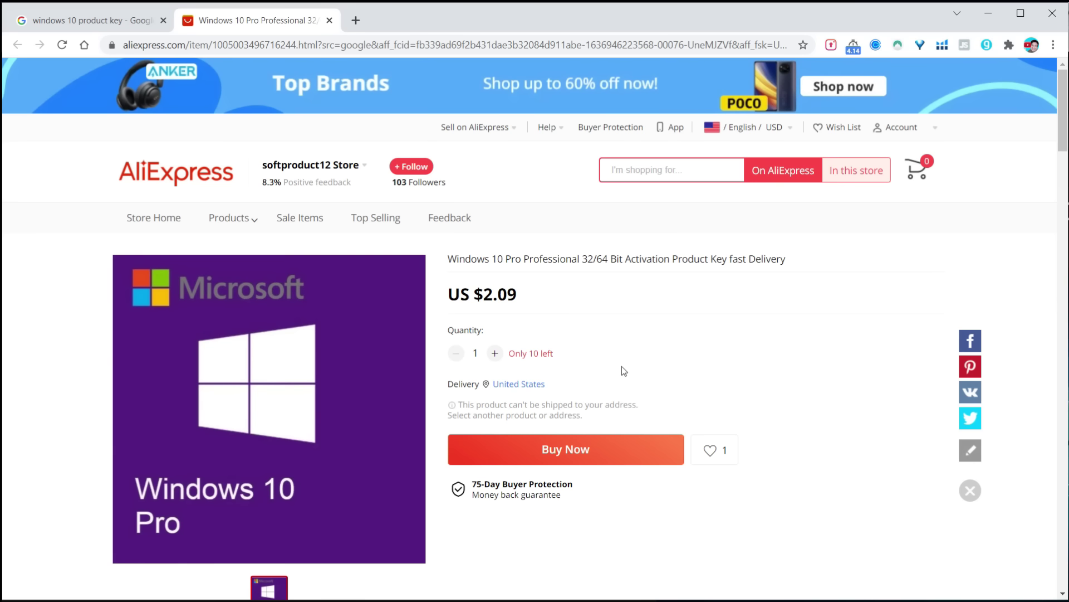
Select the 'Buy it now' store link in the AliExpress overview to reach the 9.99 € seller page
drag(448, 258, 667, 260)
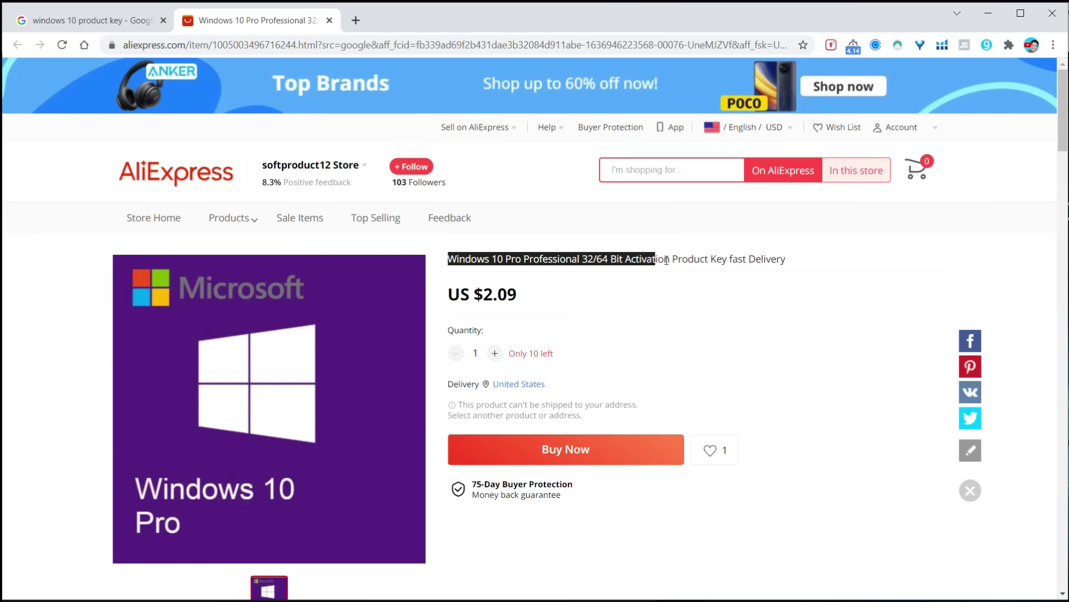
click(760, 295)
scroll(804, 350, down, 5)
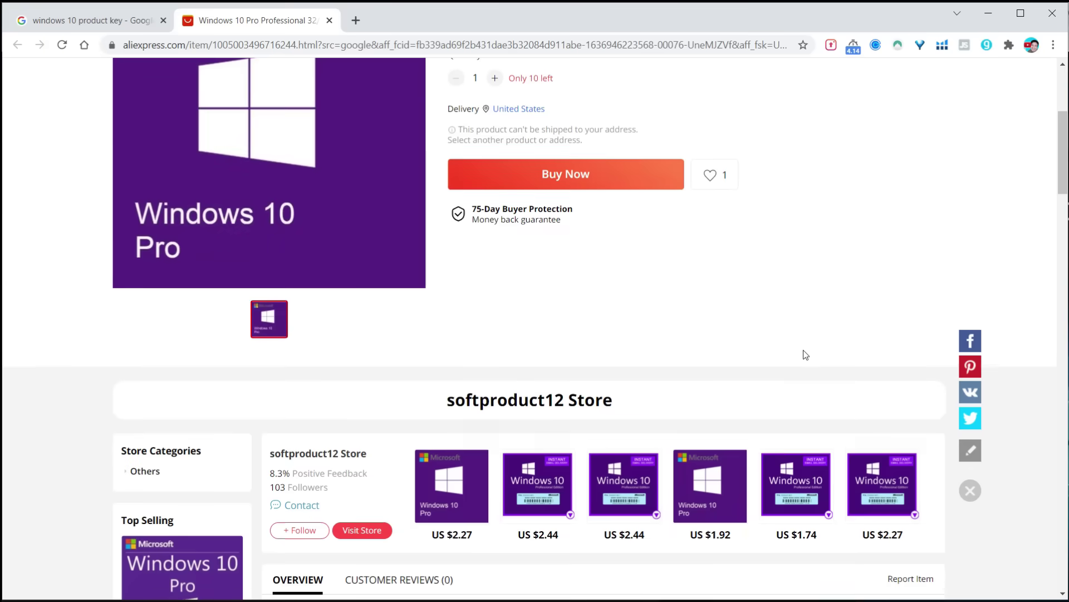
scroll(790, 355, down, 5)
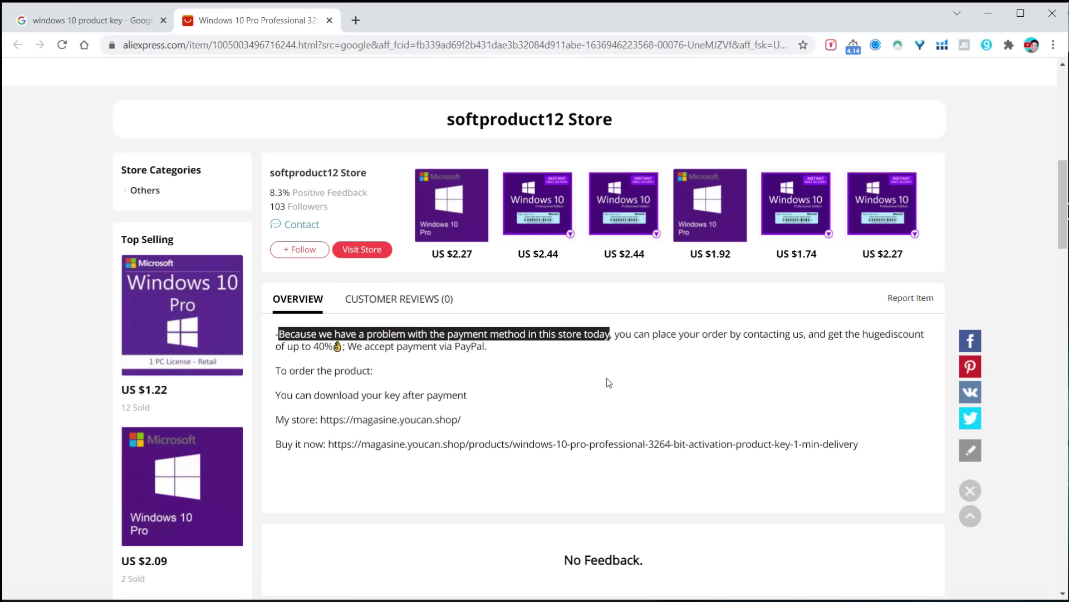
drag(329, 444, 835, 444)
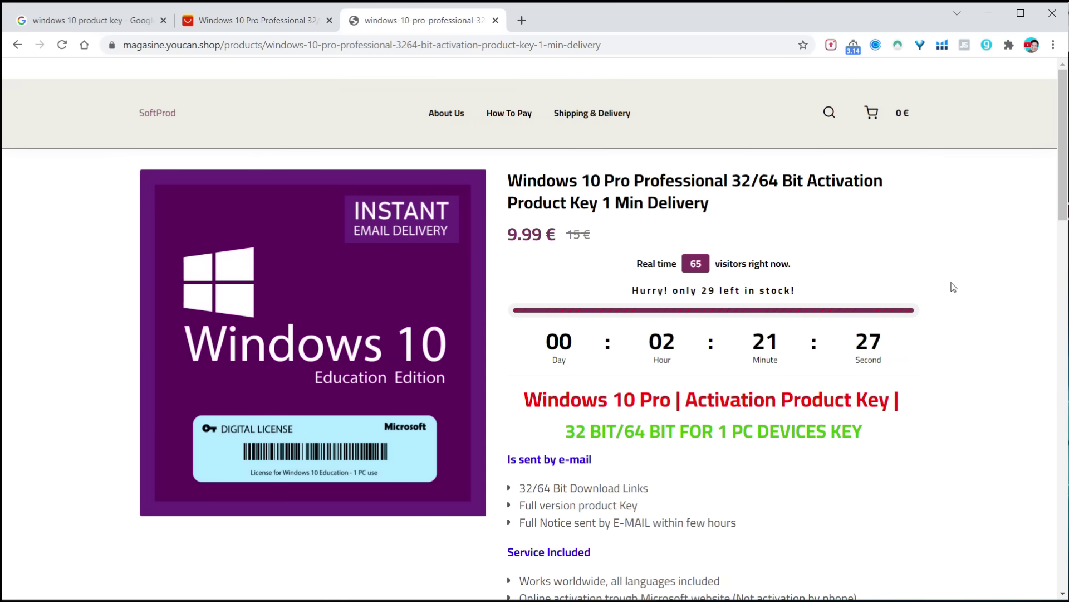
Open the US $29.99 eBay offer for Windows 10 Home 64Bit OEI DVD
key(ctrl+w)
key(ctrl+w)
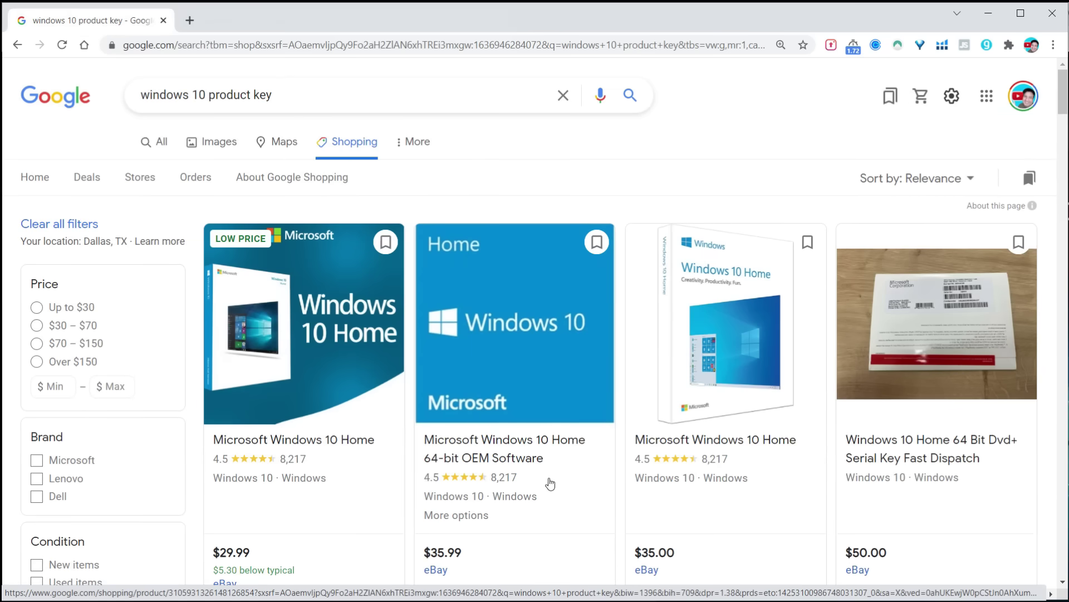
scroll(550, 483, down, 1)
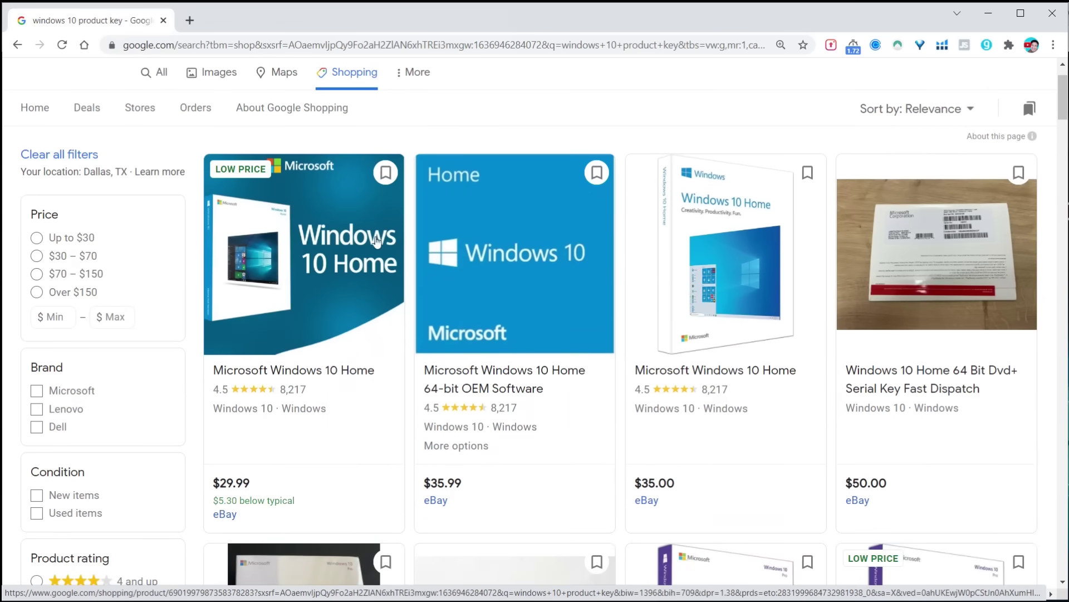
click(301, 369)
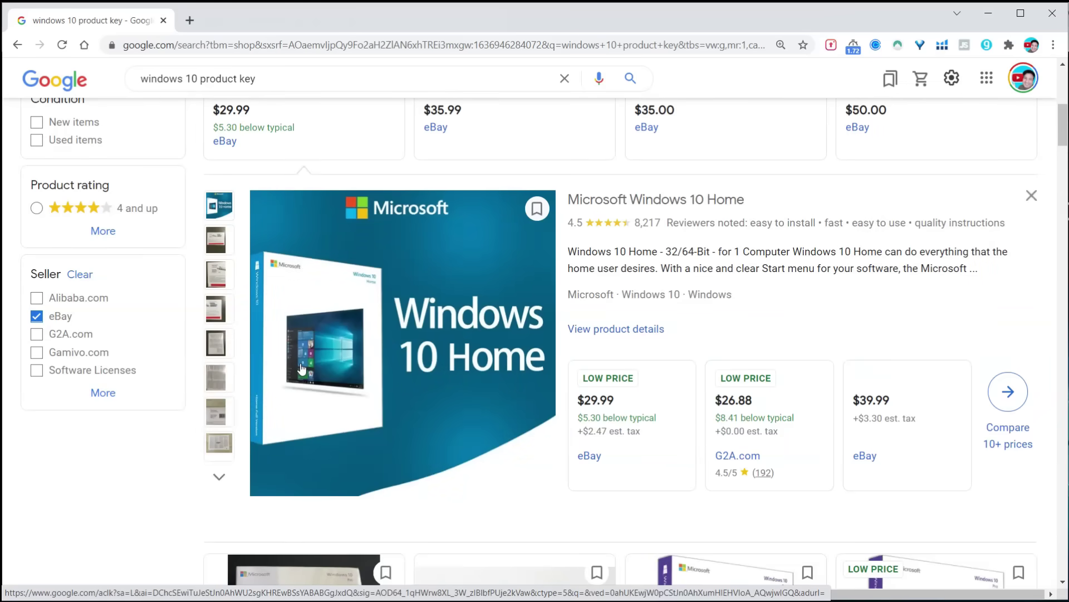
click(593, 401)
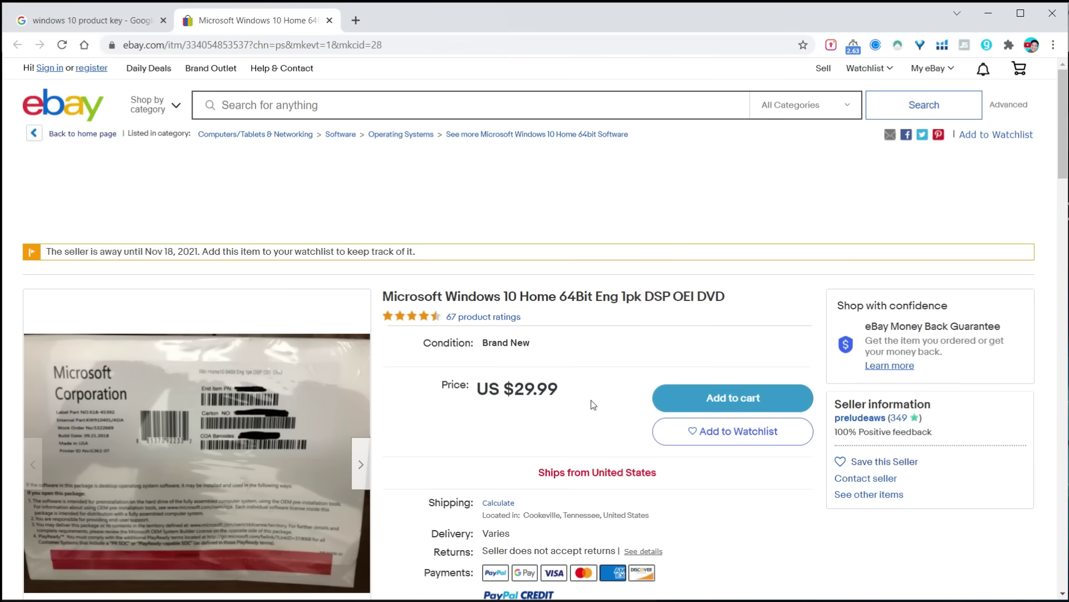
Add the $29.99 Windows 10 Home DVD to the eBay cart, then view the Win 10 Professional suggestion
click(740, 397)
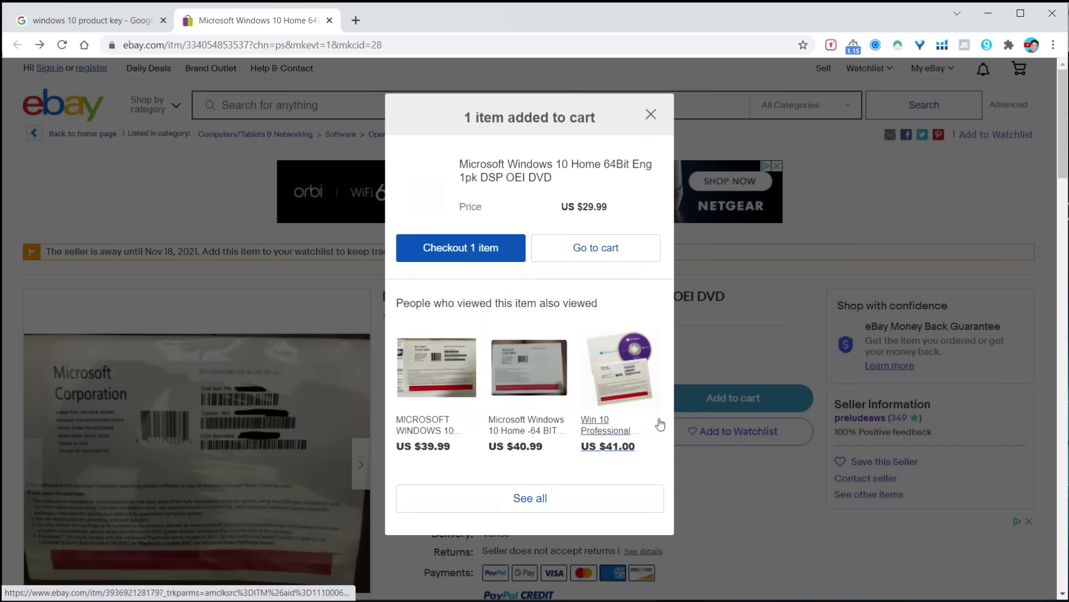
click(660, 425)
click(716, 401)
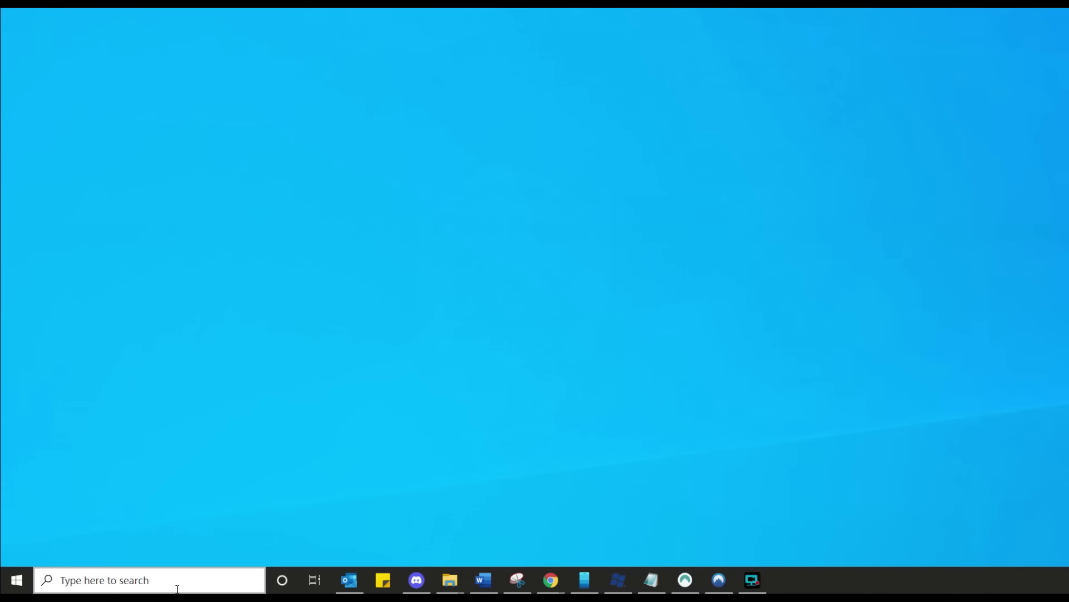
Run 'slmgr.vbs /dli' from the taskbar search to show this PC's licence details
click(177, 588)
text(slmgr.vbs /dli)
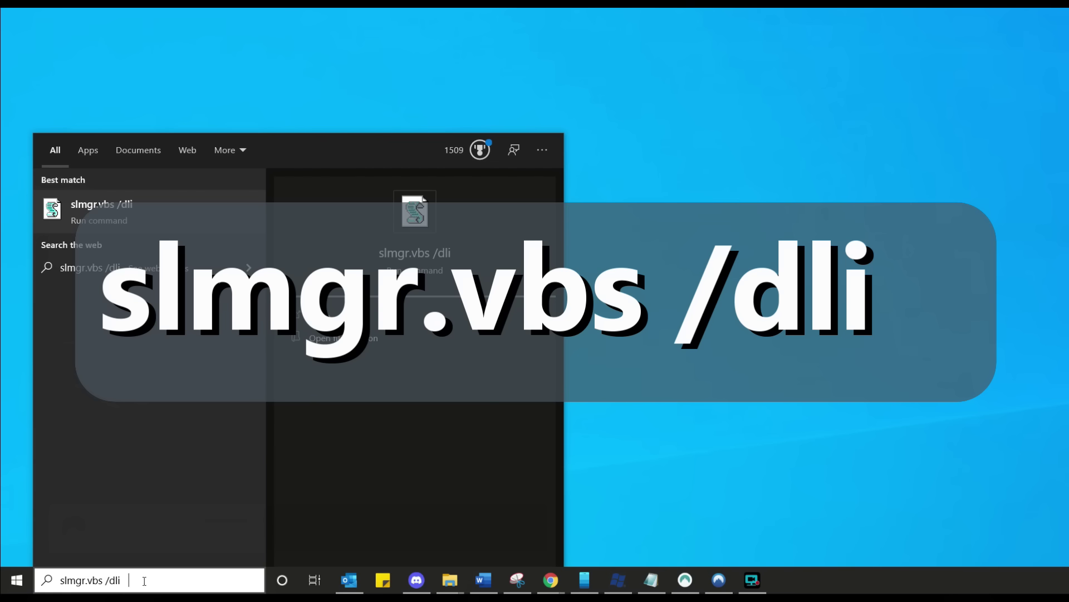
key(Return)
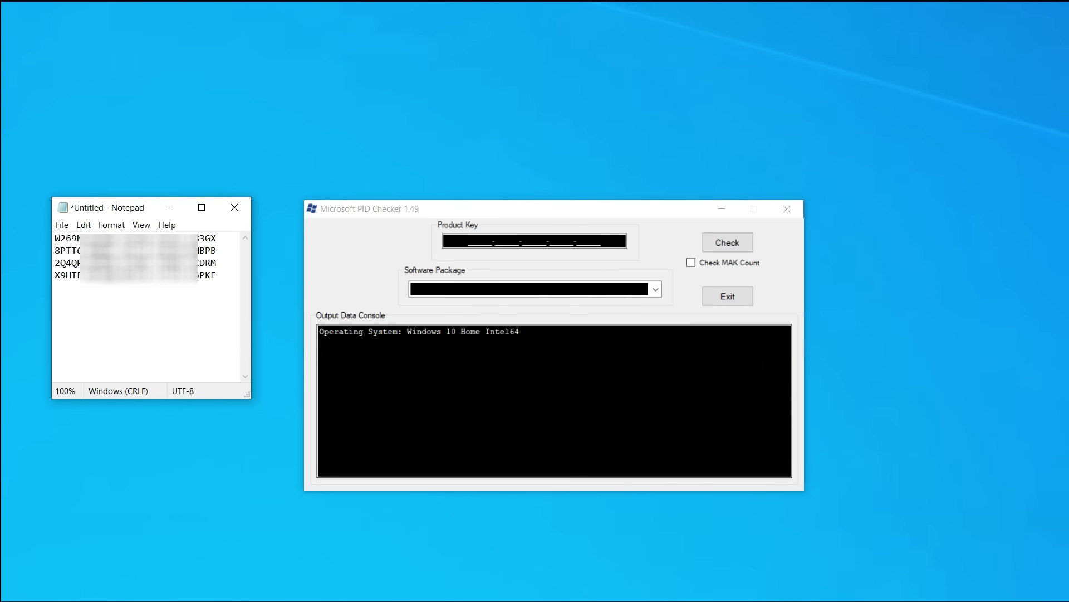
Check a pasted key in PID Checker, revealing a Win 10 RTM Core Retail licence
click(490, 241)
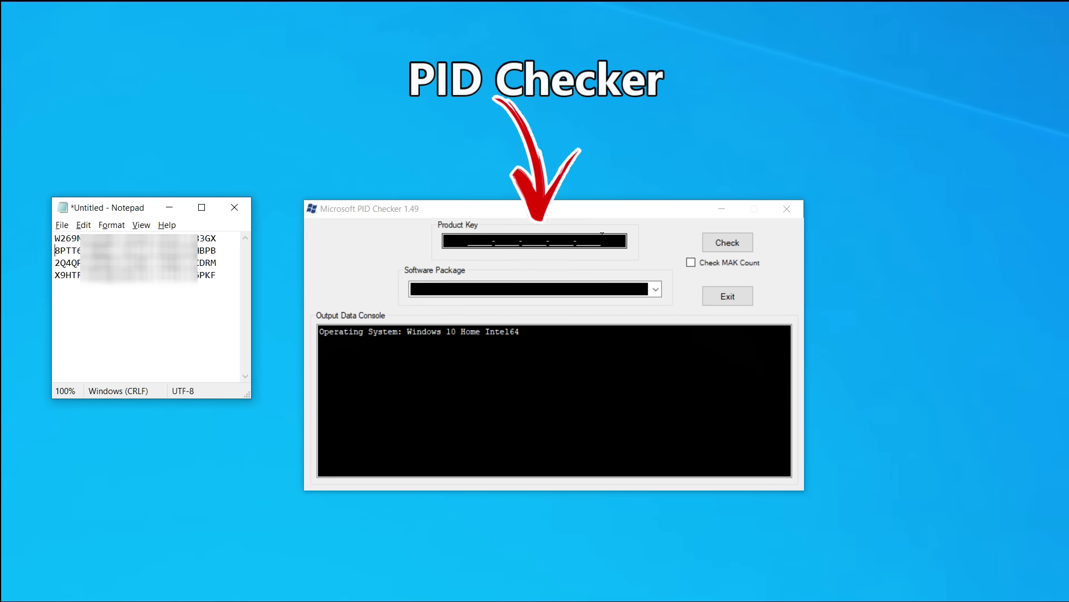
click(656, 288)
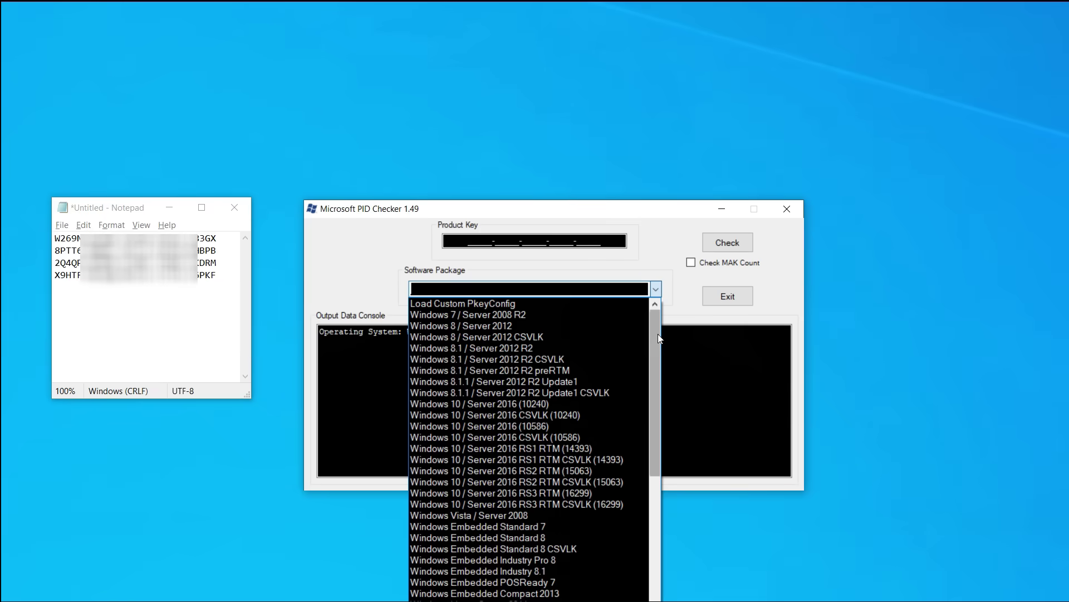
drag(657, 333, 655, 278)
click(657, 289)
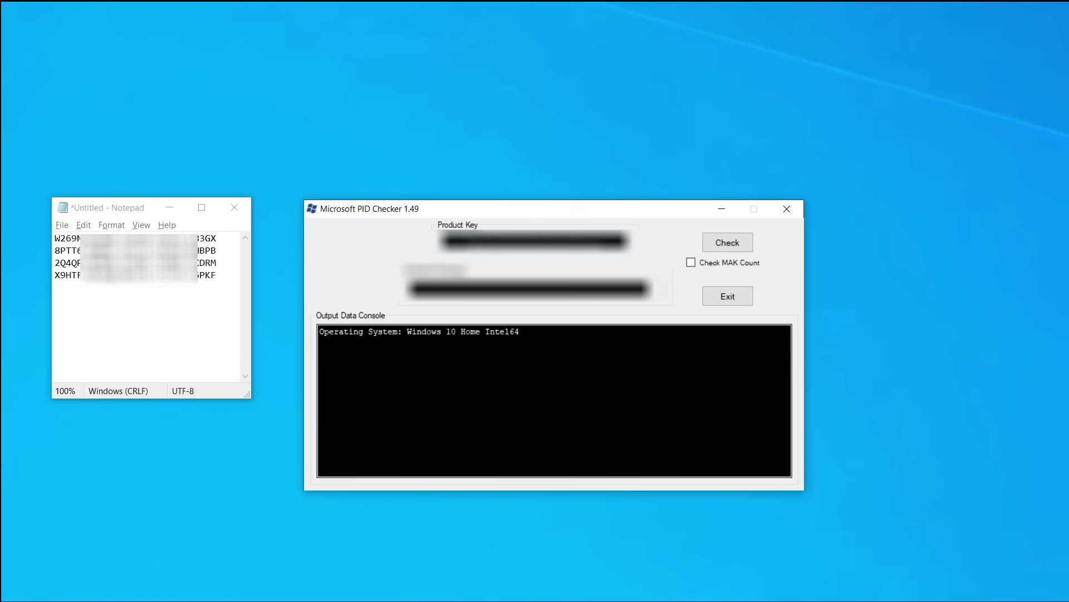
key(ctrl+v)
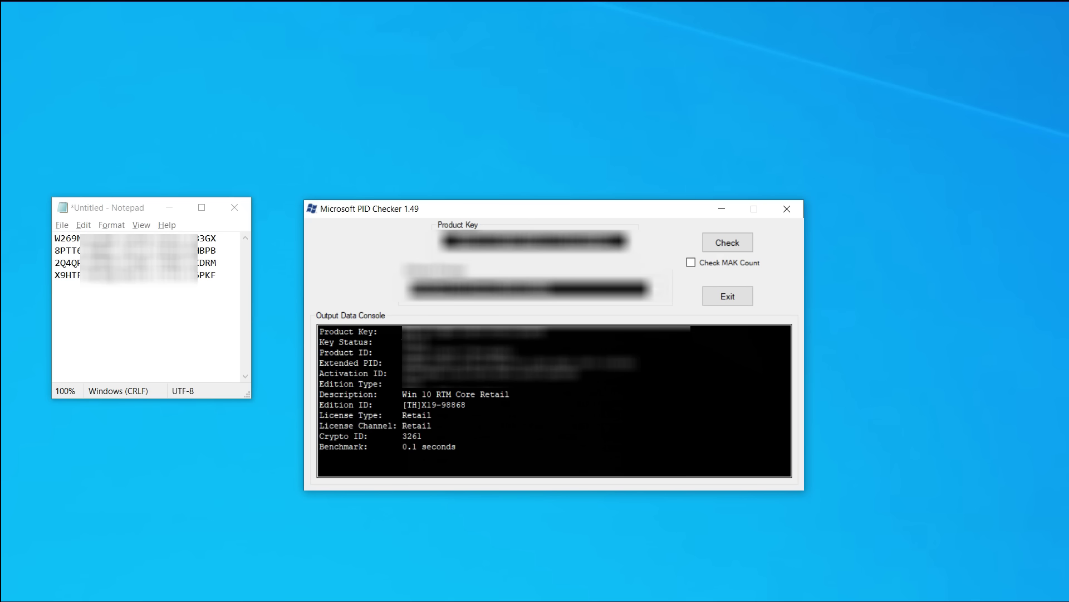
drag(432, 415, 403, 415)
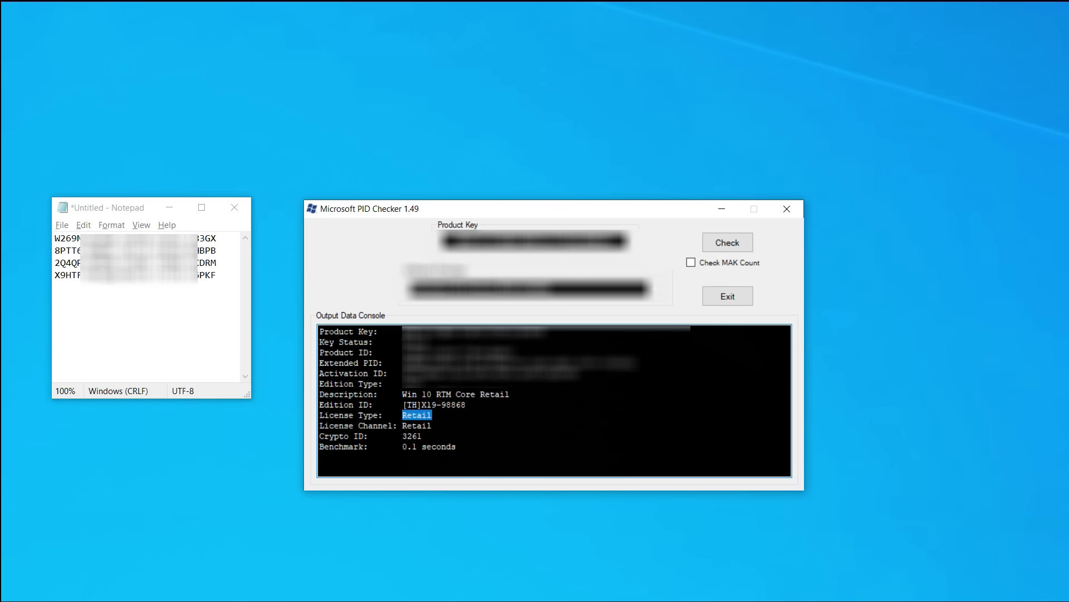
drag(510, 394, 481, 394)
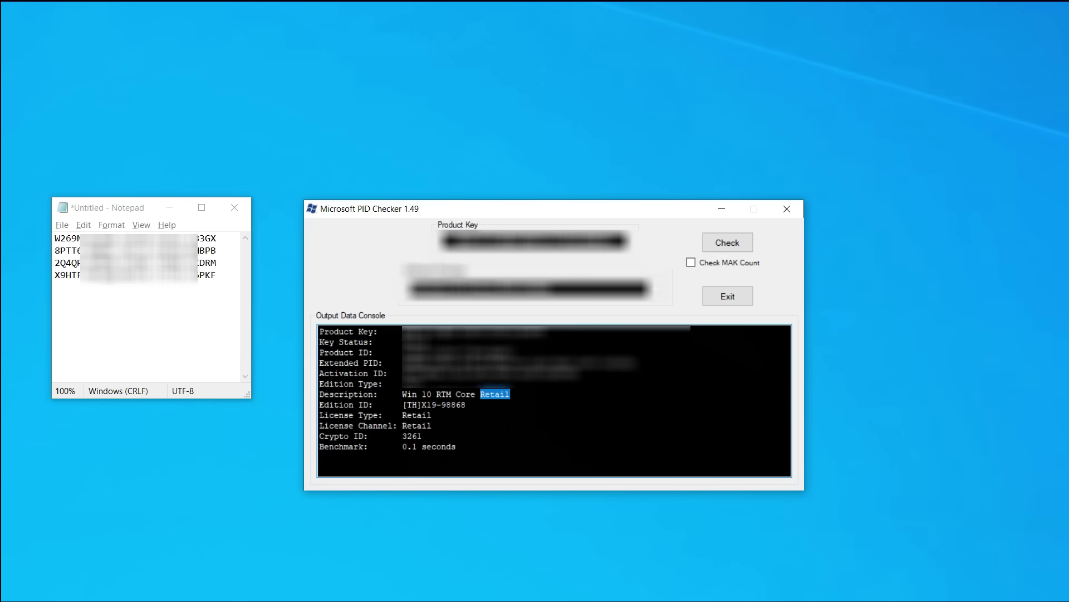
click(432, 425)
Check the first Notepad key, showing Win 10 RTM Professional Volume:GVLK
key(alt+Tab)
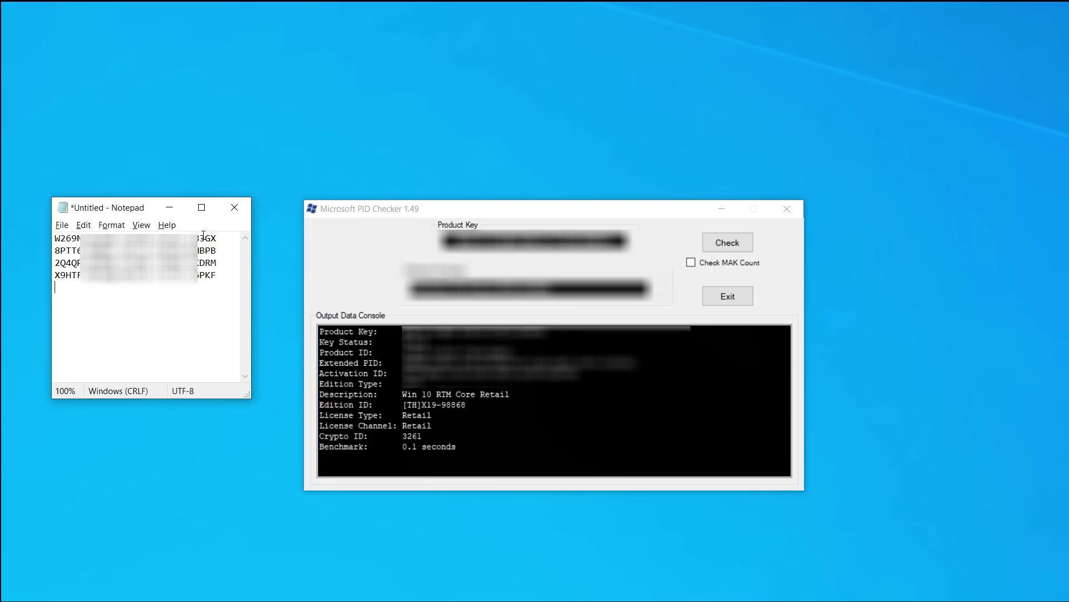
drag(217, 238, 11, 238)
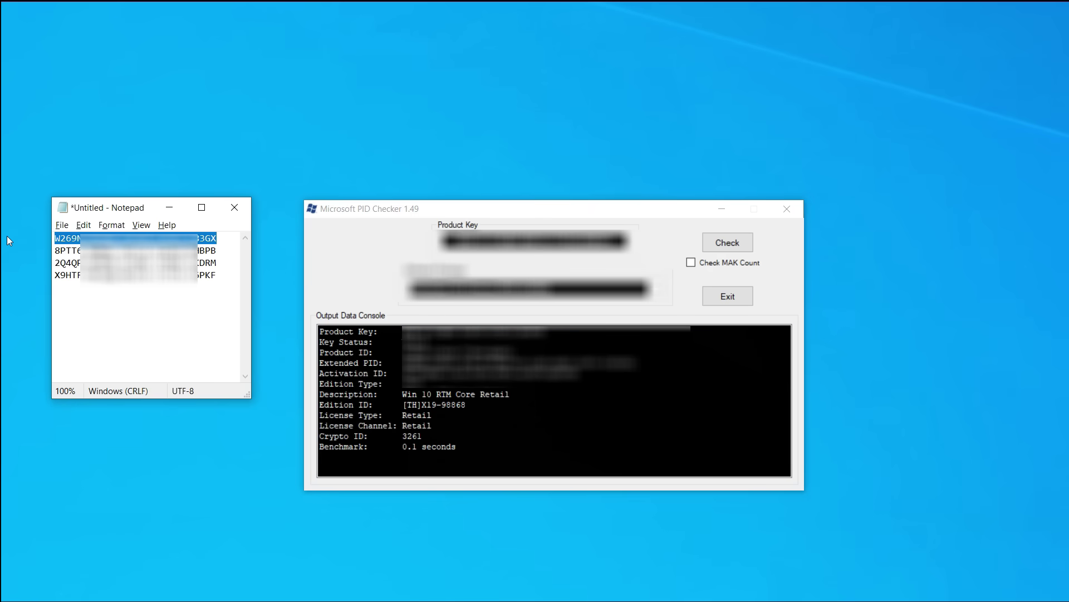
key(alt+Tab)
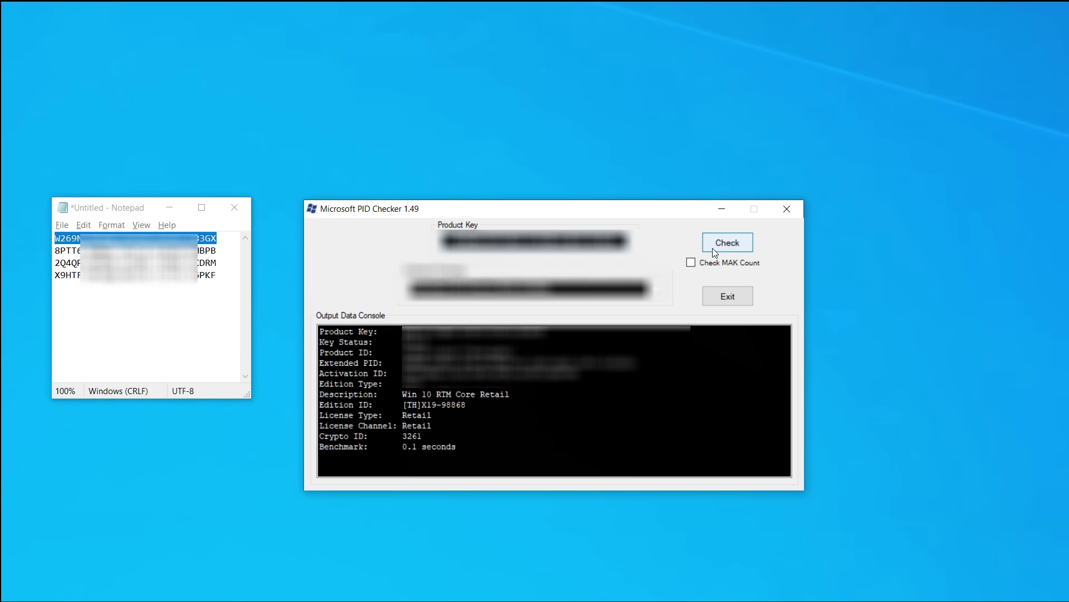
click(729, 243)
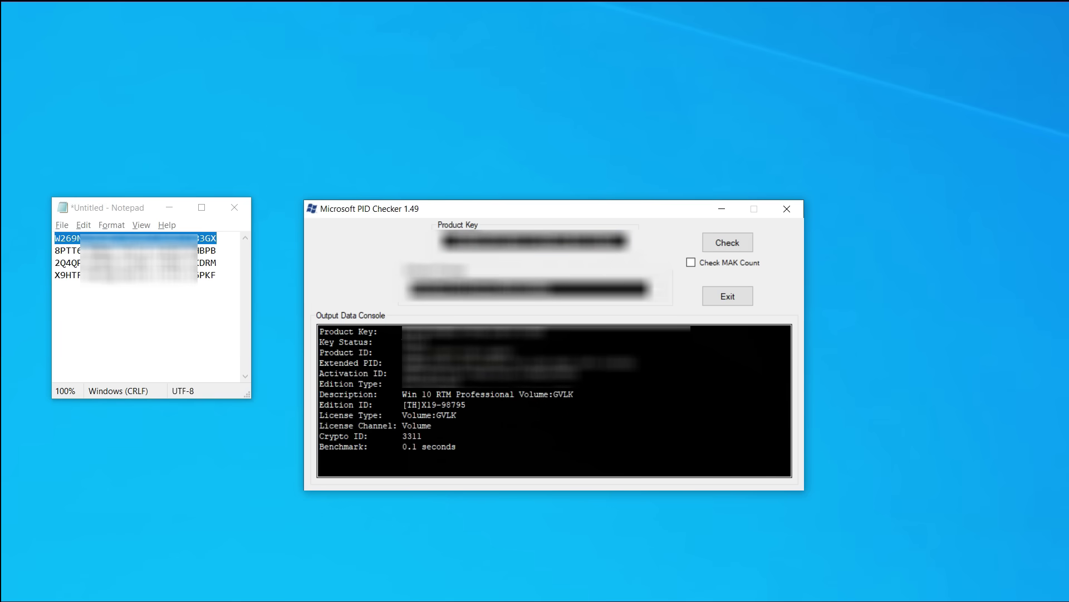
drag(519, 394, 572, 393)
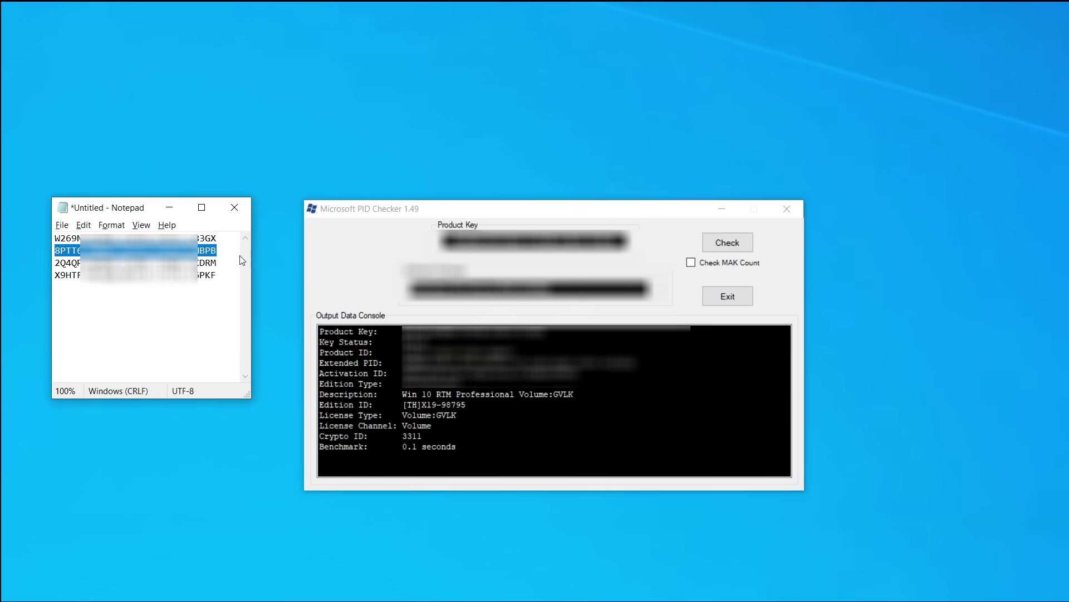
Check the second key, revealing a ProfessionalEducation Retail licence
click(577, 262)
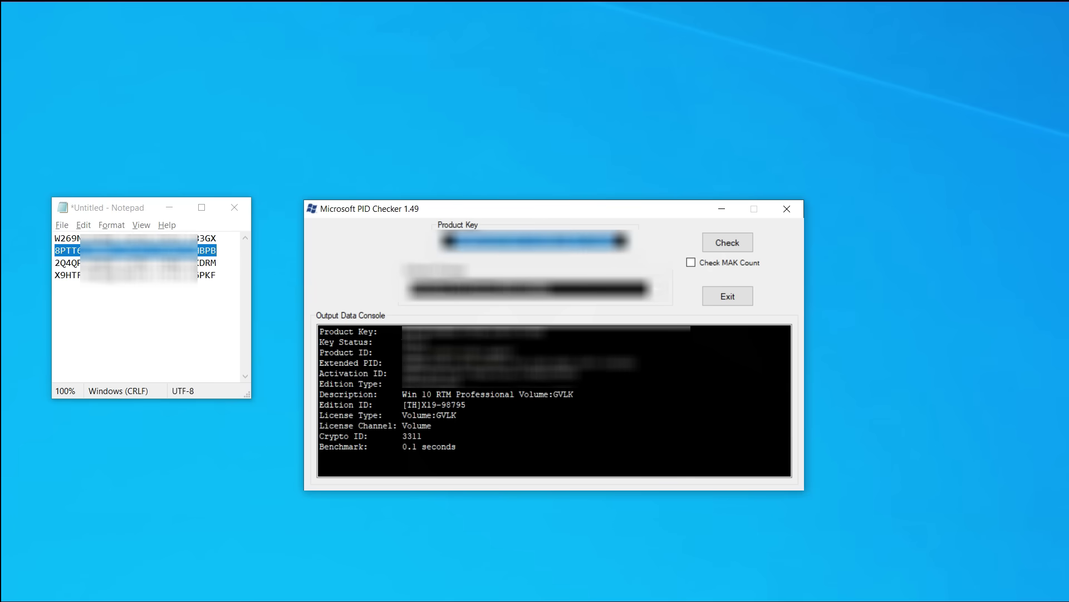
key(Return)
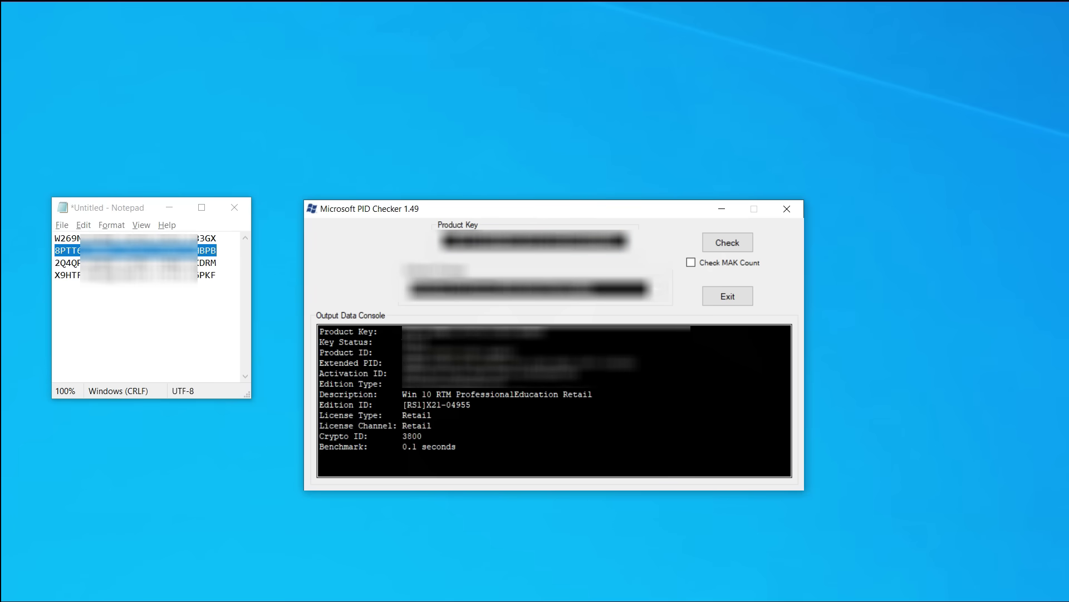
double_click(417, 415)
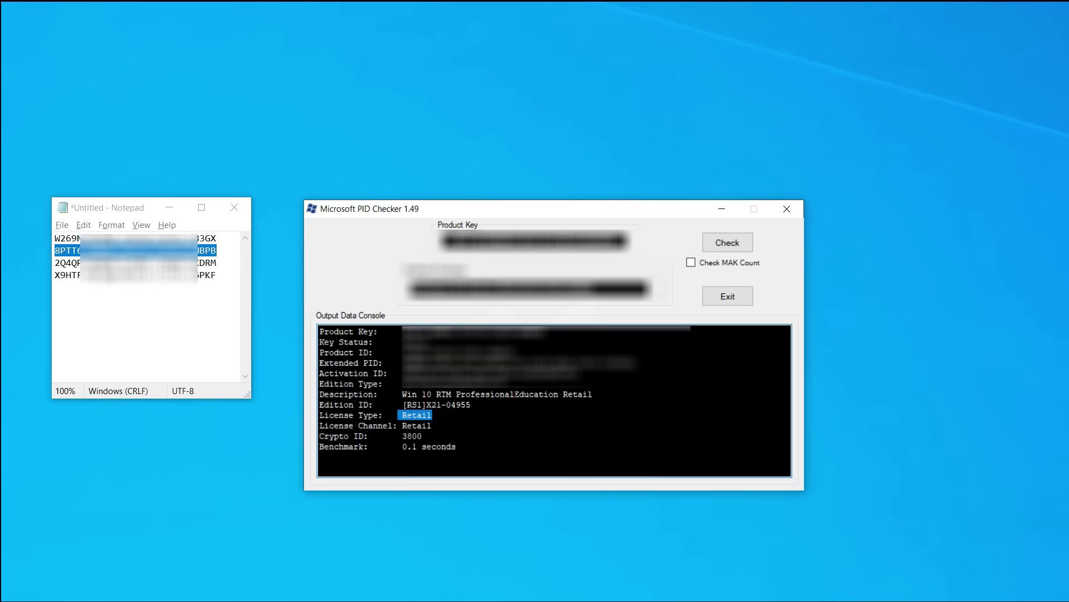
drag(514, 394, 593, 393)
Check the third Notepad key, revealing Windows 7 Home Basic OEM:SLP
drag(55, 262, 240, 263)
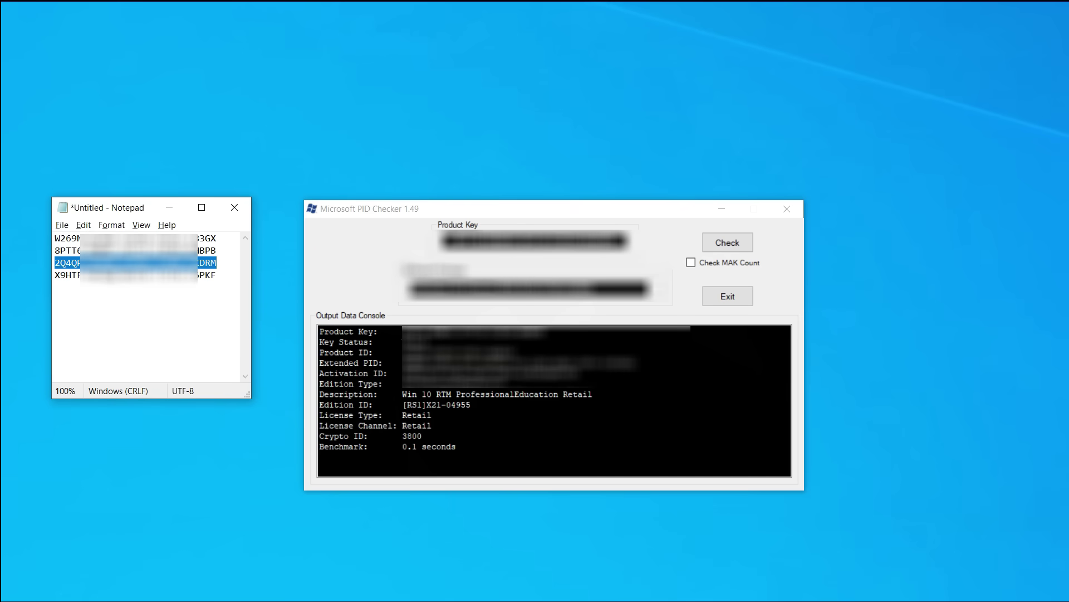
click(453, 251)
key(ctrl+v)
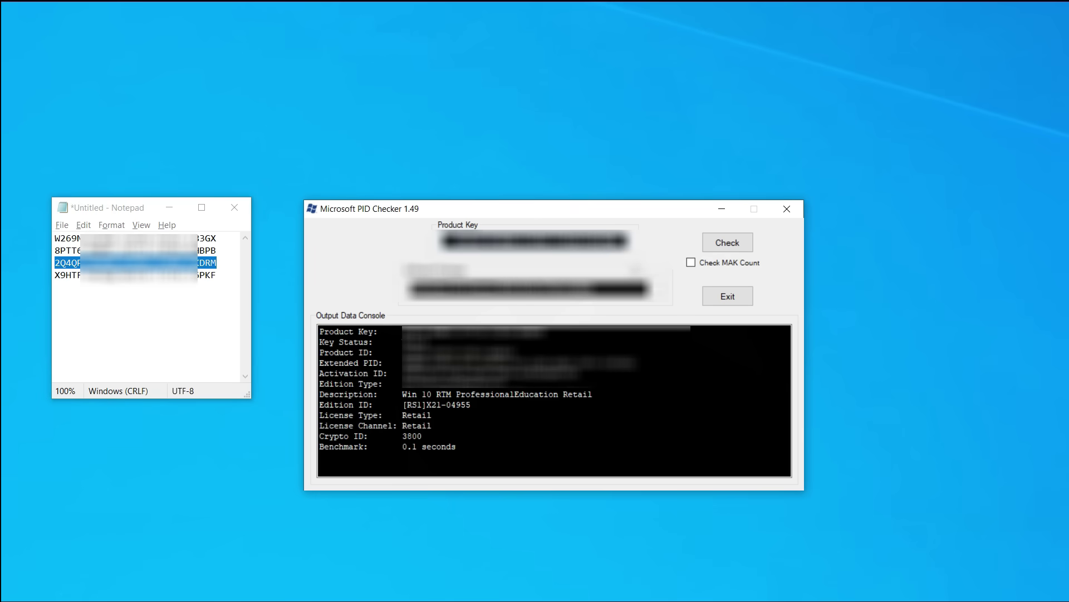
key(Return)
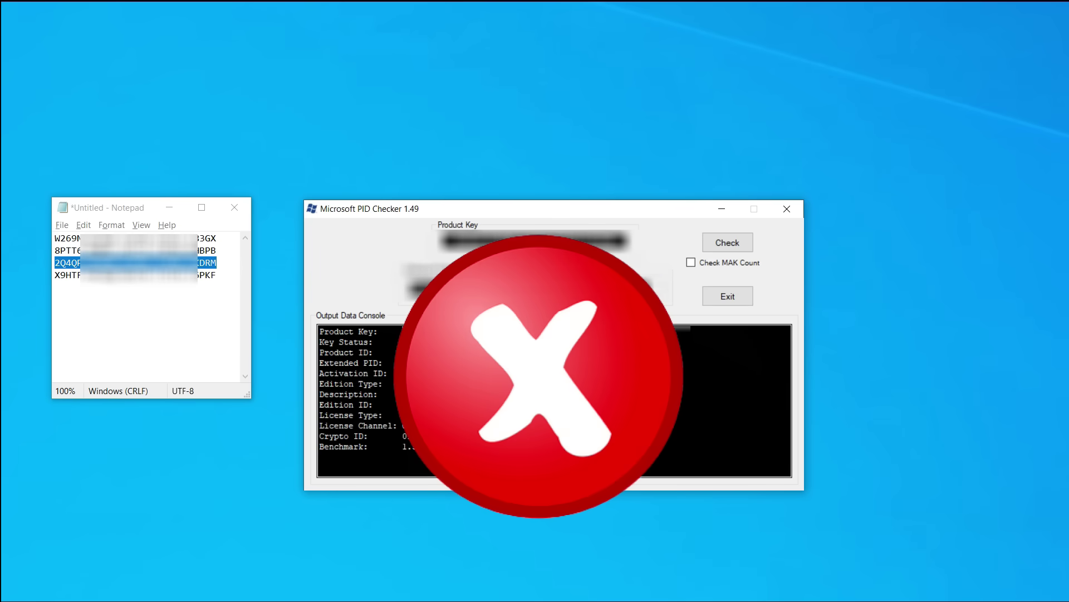
drag(402, 394, 539, 393)
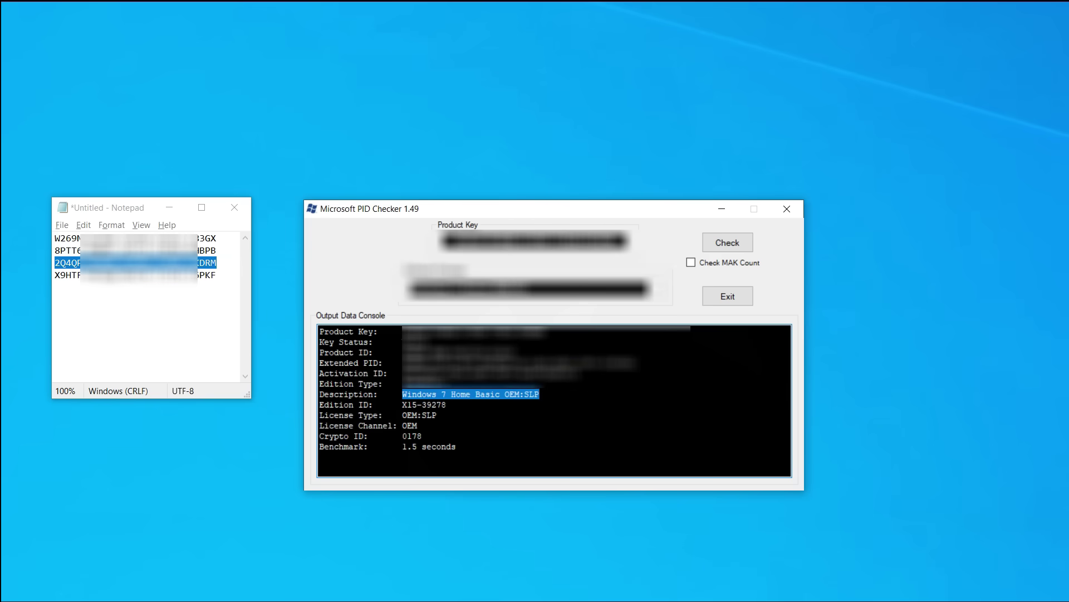
Copy the fourth key from Notepad and bring it back to PID Checker
drag(175, 341, 54, 274)
click(467, 245)
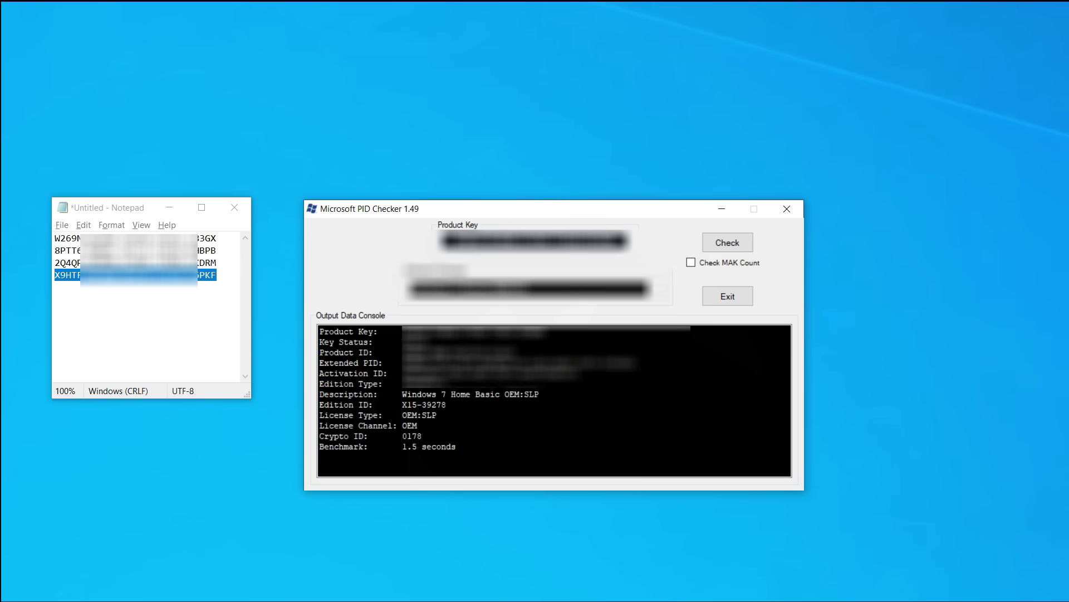